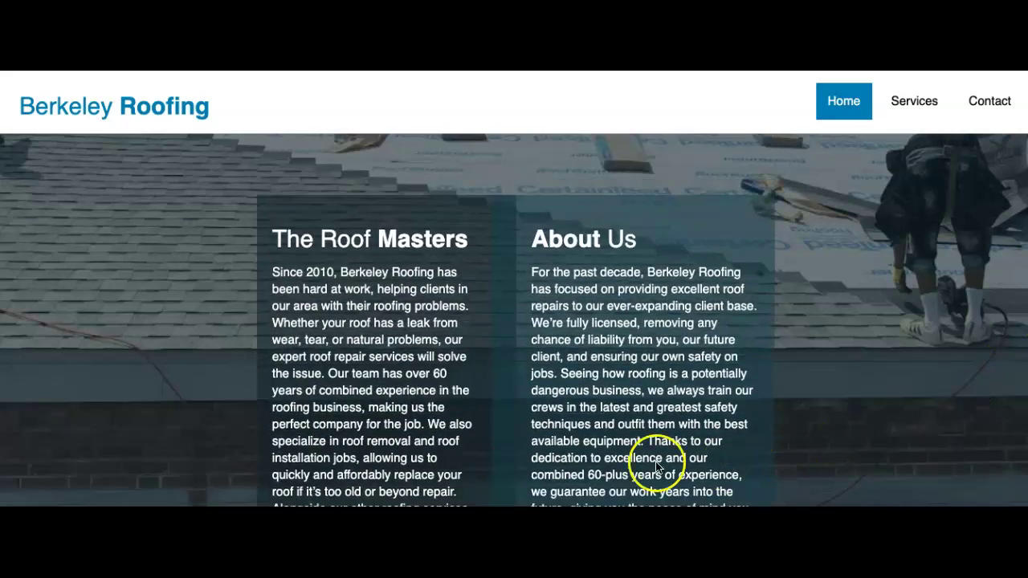
- Select all the text on the Berkeley Roofing homepage, starting from The Roof Masters paragraph
{"action": "mouse_move", "coordinate": [271, 271]}
{"action": "left_mouse_down"}
{"action": "mouse_move", "coordinate": [360, 286]}
{"action": "mouse_move", "coordinate": [470, 361]}
{"action": "mouse_move", "coordinate": [480, 451]}
{"action": "left_mouse_up"}
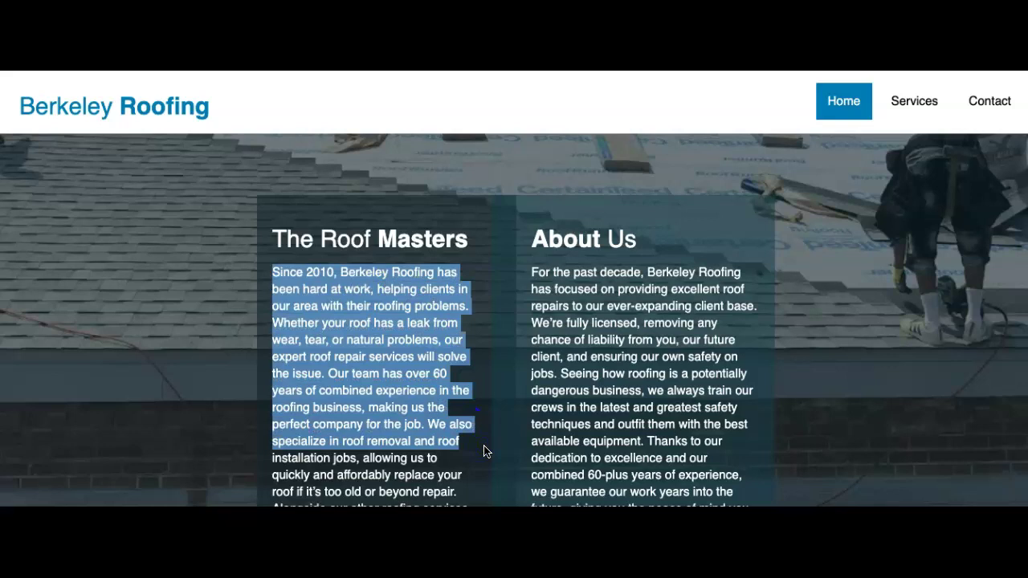
{"action": "key", "text": "ctrl+a"}
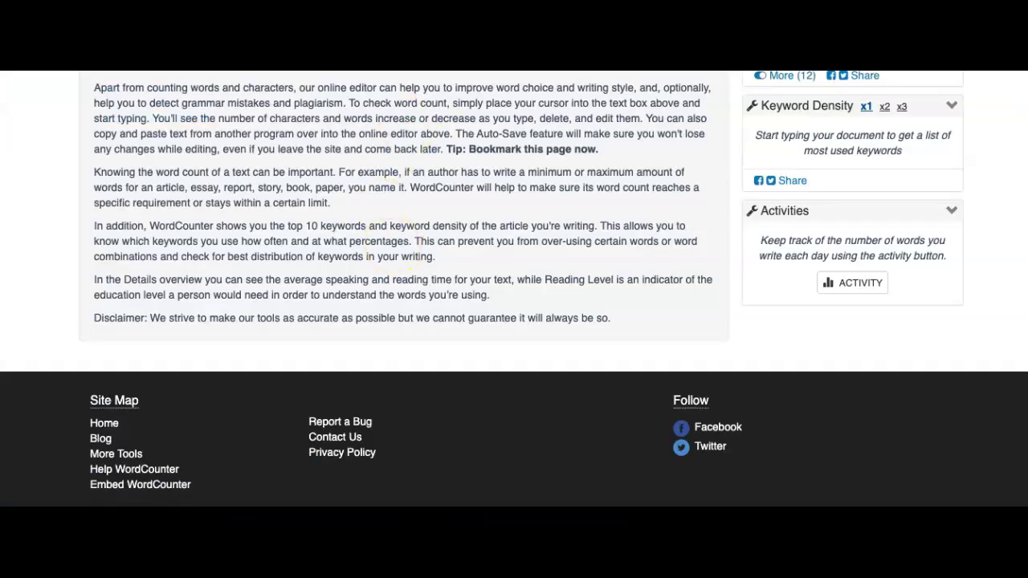
- Paste Berkeley's homepage text into WordCounter (357 words), clear it, and return to Google results
{"action": "scroll", "coordinate": [980, 121], "scroll_direction": "up", "scroll_amount": 10}
{"action": "left_click", "coordinate": [364, 285]}
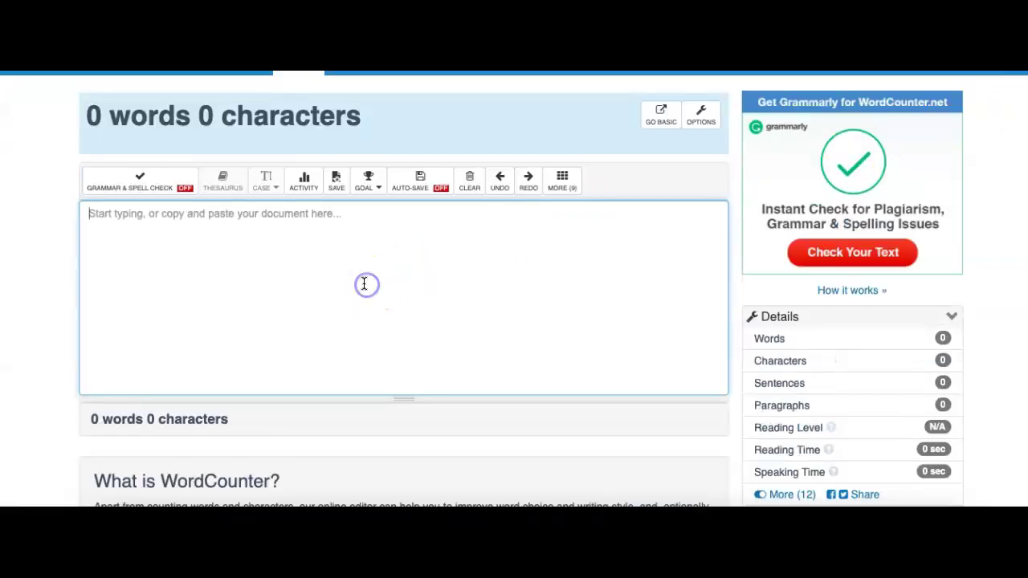
{"action": "key", "text": "ctrl+v"}
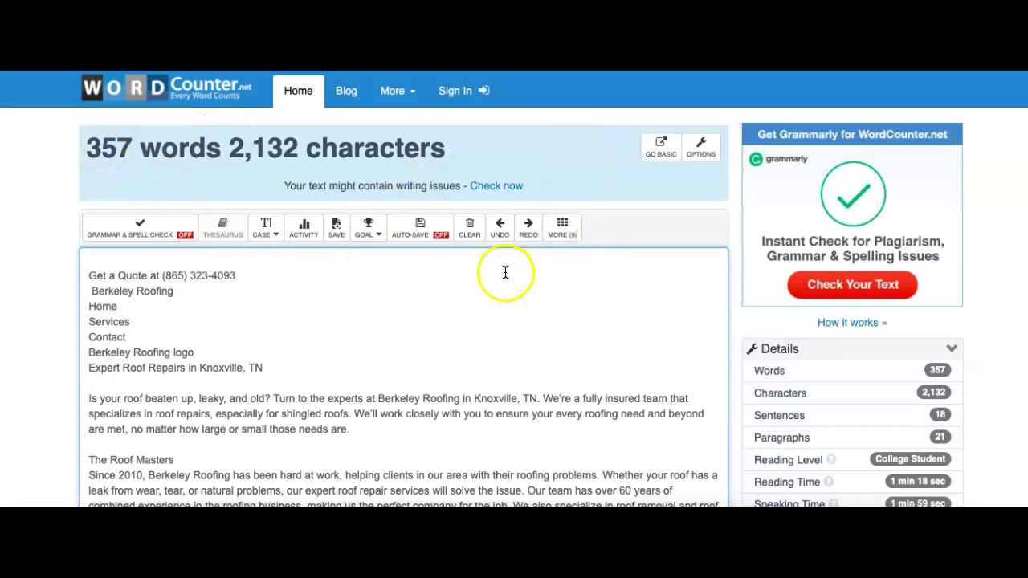
{"action": "left_click", "coordinate": [476, 230]}
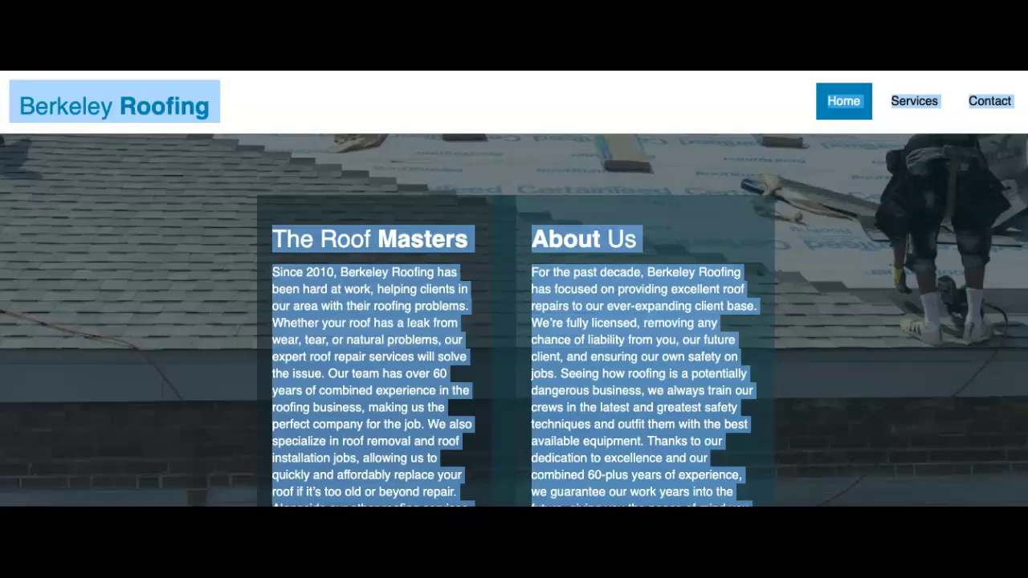
{"action": "left_click", "coordinate": [291, 96]}
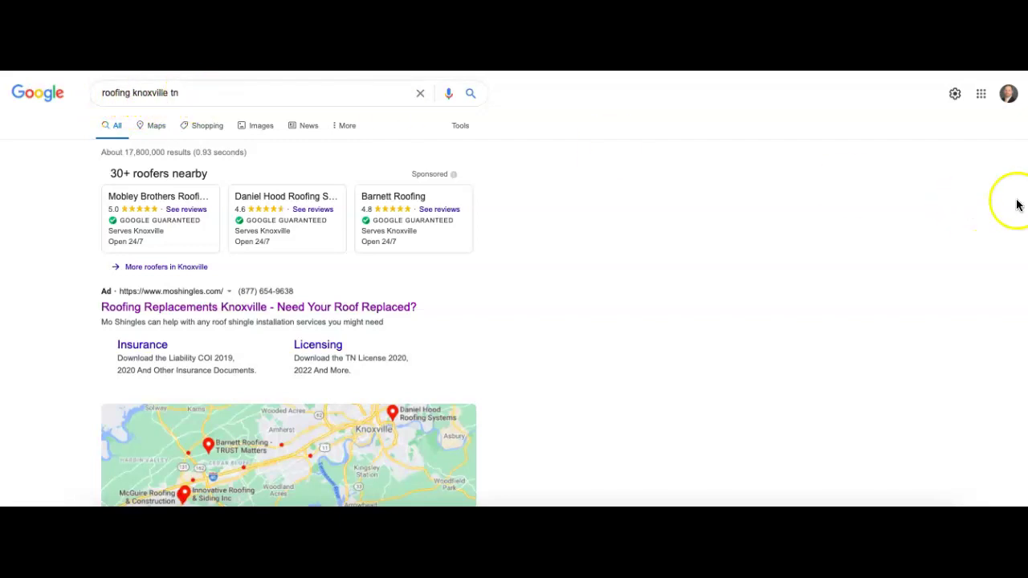
- Scroll the 'roofing knoxville tn' results past ads and map to Barnett Roofing's organic listing
{"action": "scroll", "coordinate": [513, 289], "scroll_direction": "down", "scroll_amount": 1}
{"action": "scroll", "coordinate": [514, 289], "scroll_direction": "down", "scroll_amount": 2}
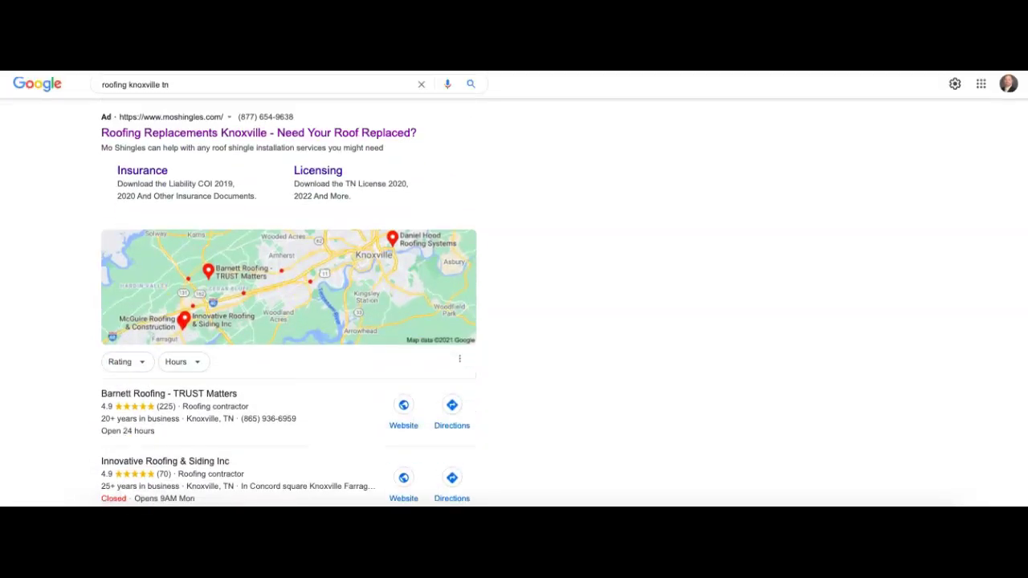
{"action": "scroll", "coordinate": [514, 289], "scroll_direction": "down", "scroll_amount": 2}
{"action": "scroll", "coordinate": [514, 289], "scroll_direction": "down", "scroll_amount": 2}
{"action": "scroll", "coordinate": [289, 306], "scroll_direction": "down", "scroll_amount": 1}
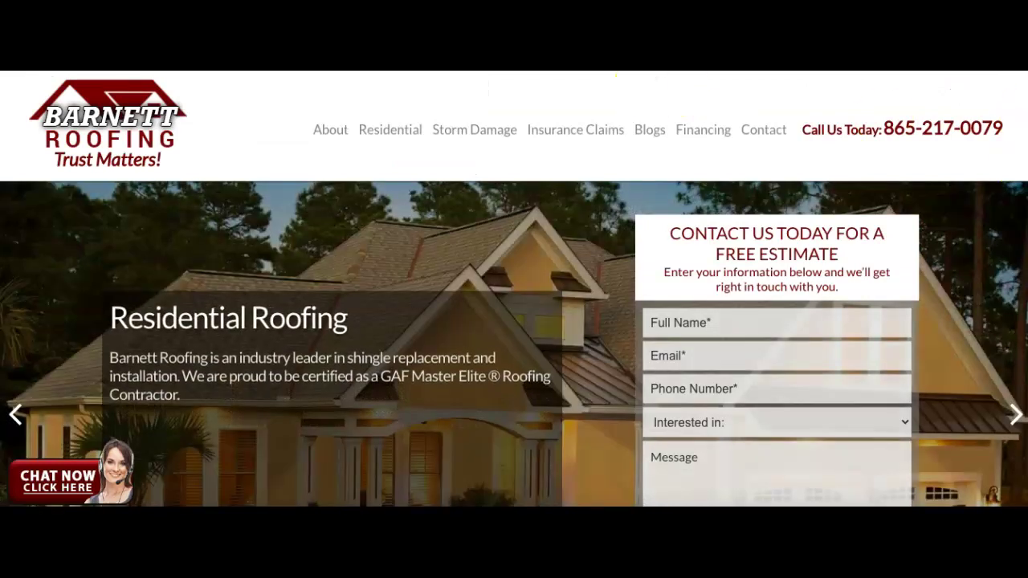
- Scroll through Barnett Roofing's homepage and select all of its text
{"action": "scroll", "coordinate": [1020, 129], "scroll_direction": "down", "scroll_amount": 1}
{"action": "scroll", "coordinate": [1019, 128], "scroll_direction": "down", "scroll_amount": 2}
{"action": "scroll", "coordinate": [1019, 128], "scroll_direction": "down", "scroll_amount": 2}
{"action": "scroll", "coordinate": [660, 225], "scroll_direction": "down", "scroll_amount": 1}
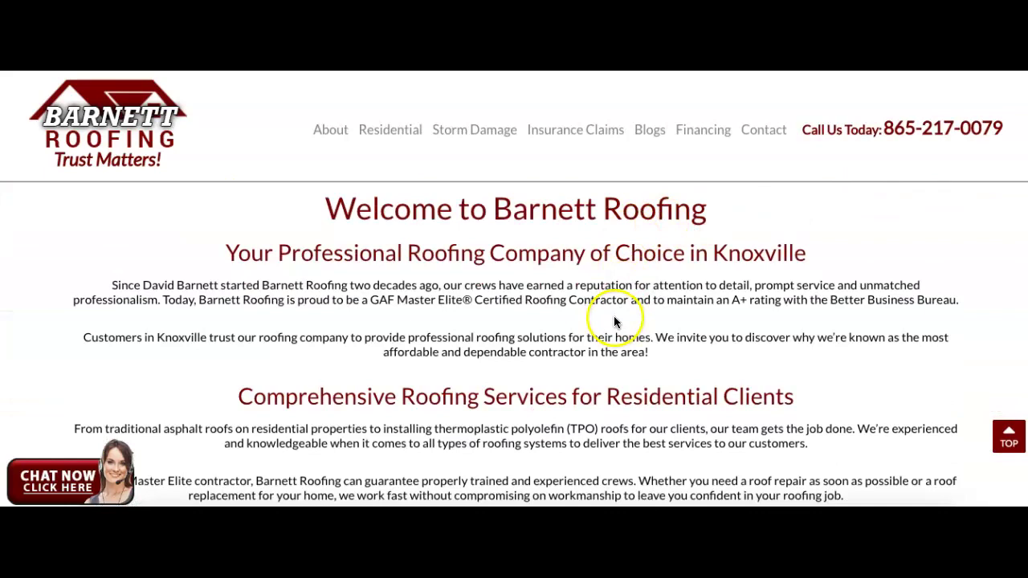
{"action": "key", "text": "ctrl+a"}
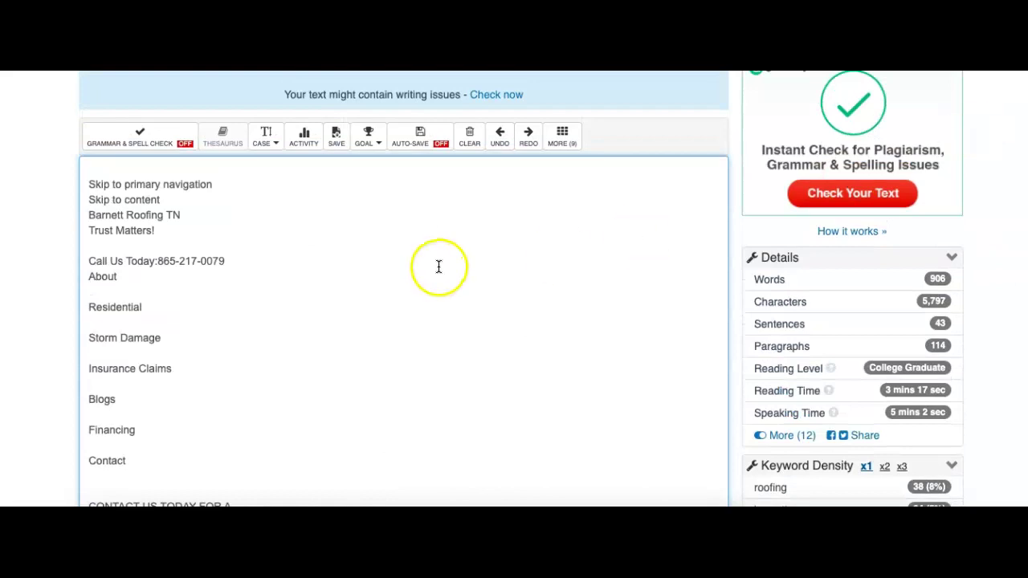
{"action": "scroll", "coordinate": [430, 266], "scroll_direction": "up", "scroll_amount": 2}
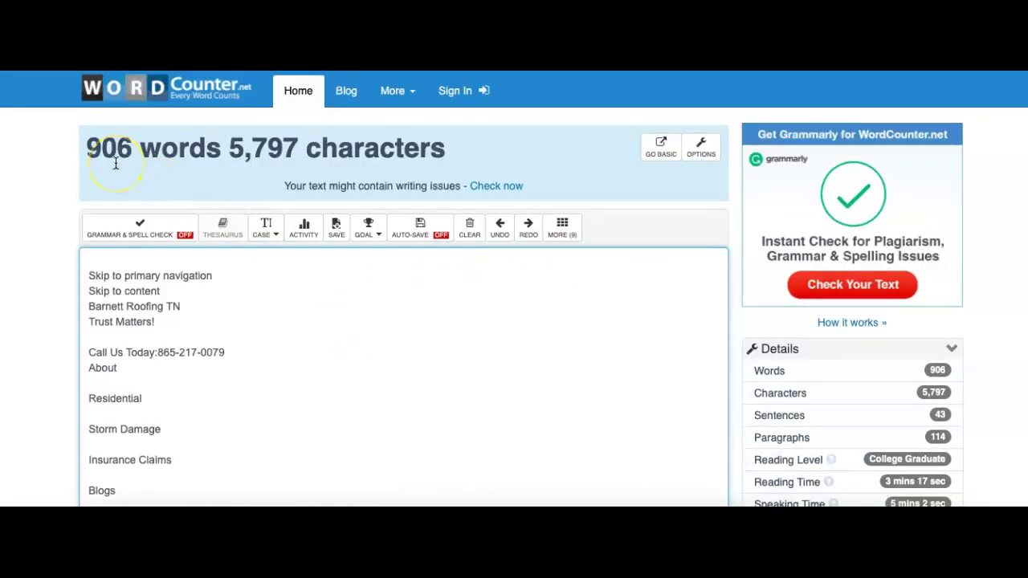
- Clear Barnett's 906-word homepage text from the WordCounter editor
{"action": "left_click", "coordinate": [464, 228]}
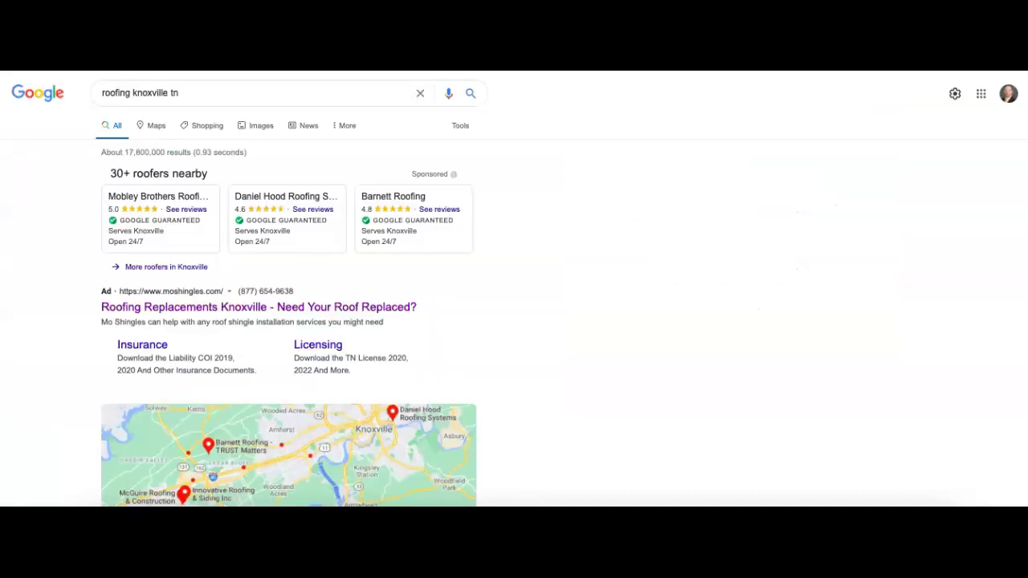
- Select the 'roofing knoxville tn' query and scroll through the search results
{"action": "left_click_drag", "start_coordinate": [180, 93], "coordinate": [103, 93]}
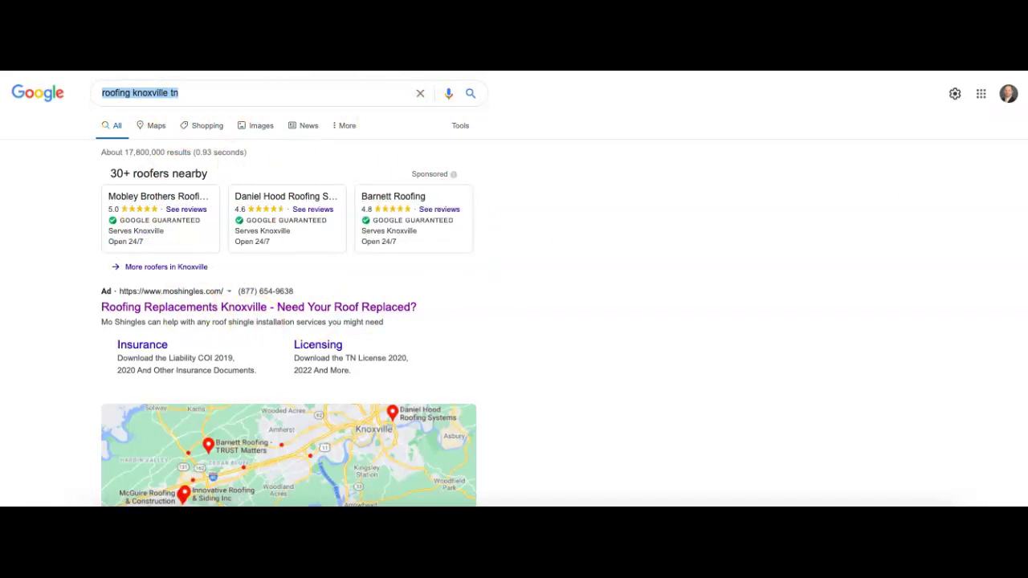
{"action": "scroll", "coordinate": [289, 321], "scroll_direction": "down", "scroll_amount": 2}
{"action": "scroll", "coordinate": [289, 321], "scroll_direction": "down", "scroll_amount": 2}
{"action": "scroll", "coordinate": [289, 321], "scroll_direction": "down", "scroll_amount": 1}
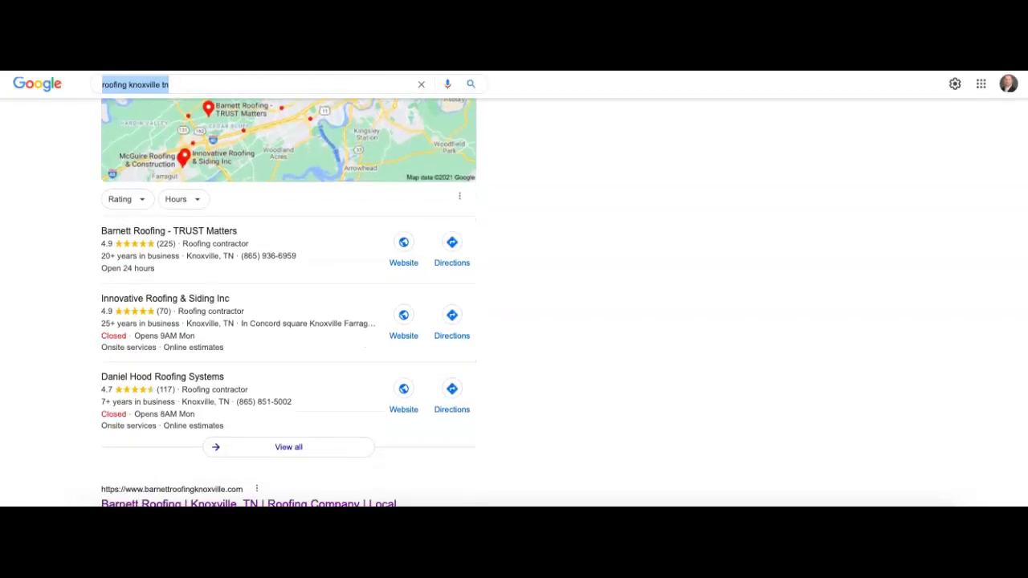
{"action": "scroll", "coordinate": [289, 303], "scroll_direction": "up", "scroll_amount": 1}
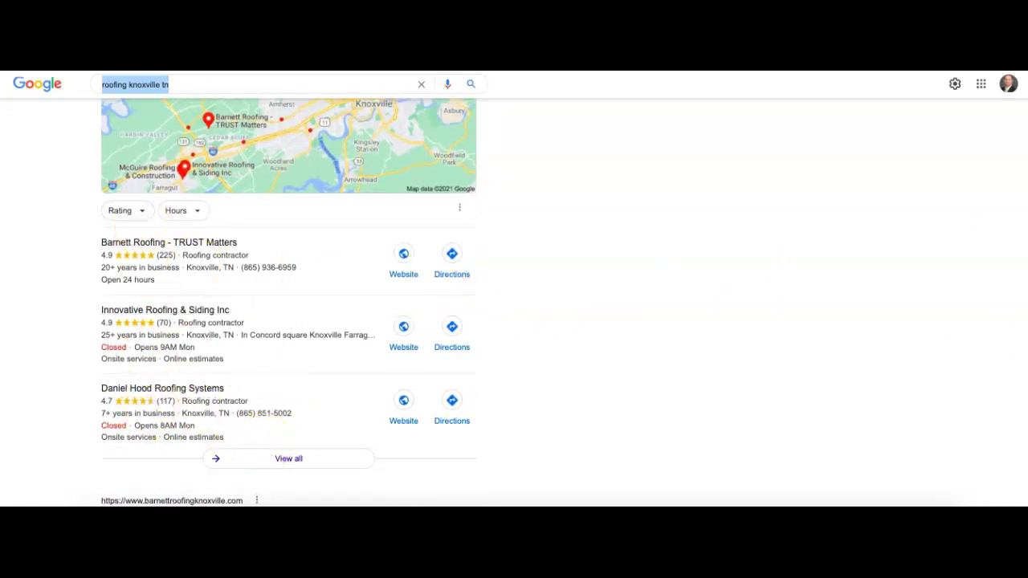
{"action": "scroll", "coordinate": [289, 303], "scroll_direction": "down", "scroll_amount": 1}
{"action": "scroll", "coordinate": [209, 378], "scroll_direction": "down", "scroll_amount": 3}
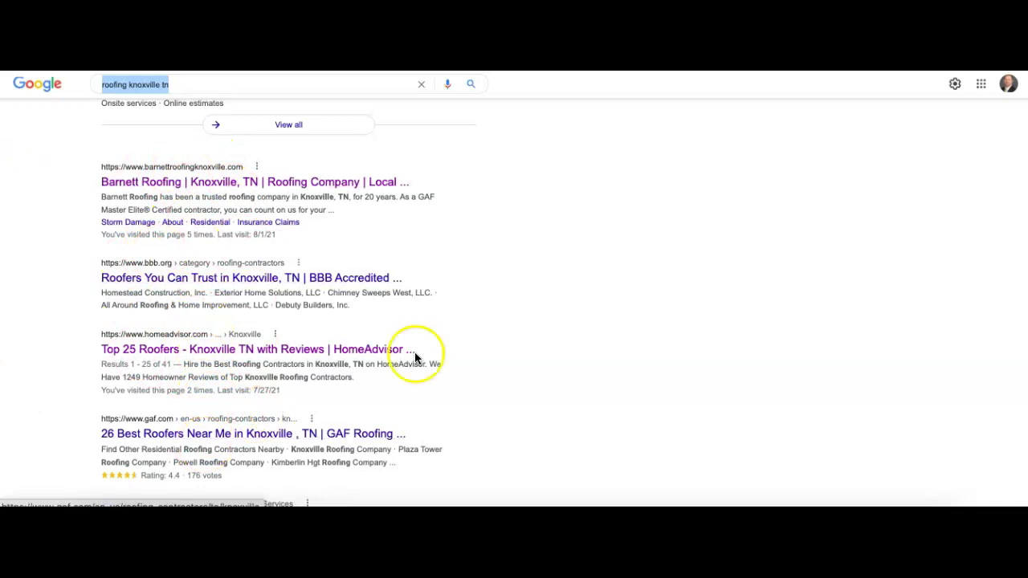
{"action": "scroll", "coordinate": [289, 305], "scroll_direction": "down", "scroll_amount": 1}
{"action": "scroll", "coordinate": [289, 305], "scroll_direction": "down", "scroll_amount": 3}
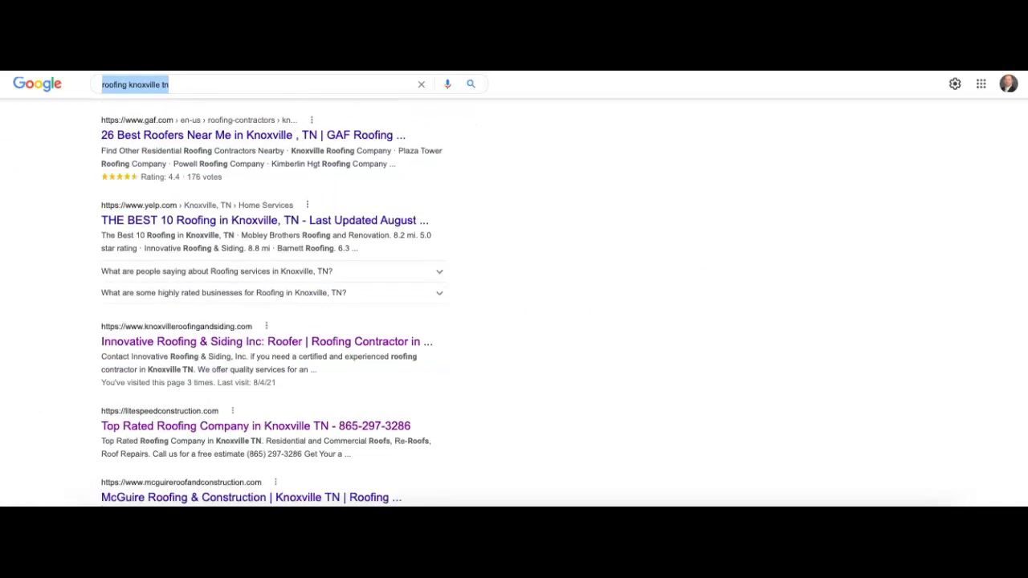
{"action": "scroll", "coordinate": [289, 305], "scroll_direction": "down", "scroll_amount": 2}
{"action": "scroll", "coordinate": [289, 305], "scroll_direction": "down", "scroll_amount": 2}
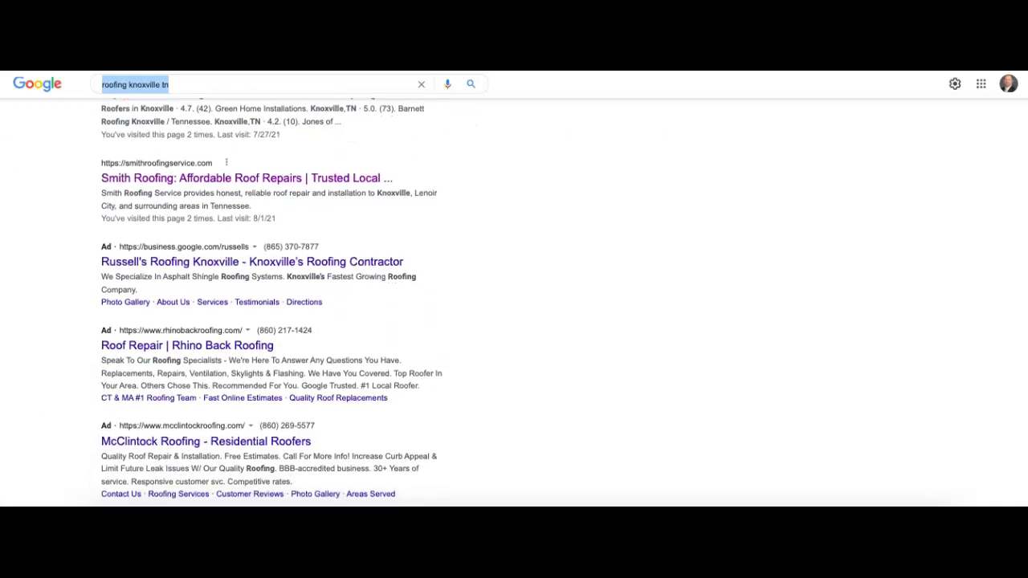
- Switch to the Ahrefs Site Explorer overview for berkeleybuildersroofing.com
{"action": "scroll", "coordinate": [273, 305], "scroll_direction": "up", "scroll_amount": 7}
{"action": "scroll", "coordinate": [273, 305], "scroll_direction": "up", "scroll_amount": 3}
{"action": "scroll", "coordinate": [273, 306], "scroll_direction": "up", "scroll_amount": 2}
{"action": "scroll", "coordinate": [273, 306], "scroll_direction": "down", "scroll_amount": 1}
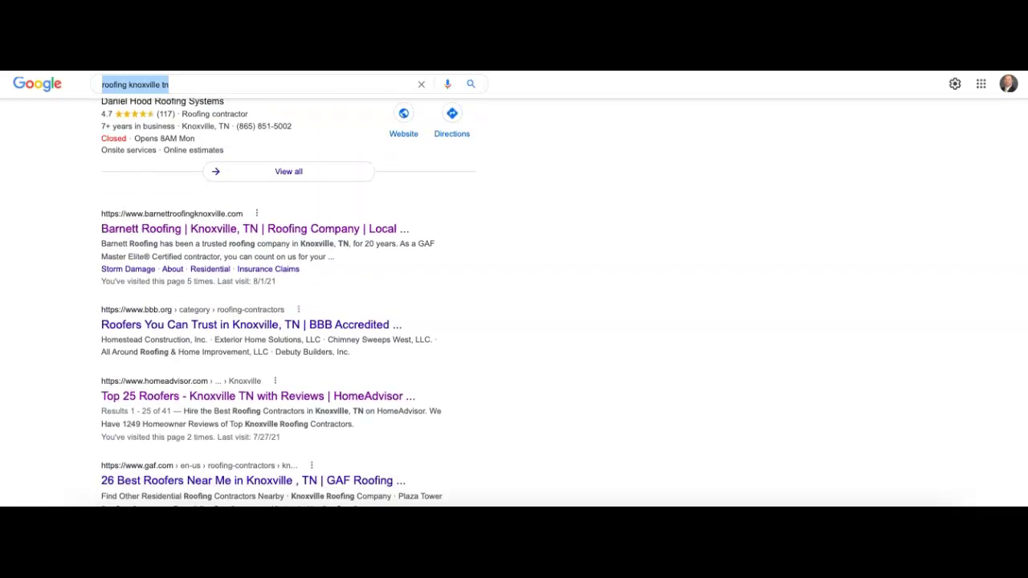
{"action": "scroll", "coordinate": [273, 306], "scroll_direction": "down", "scroll_amount": 1}
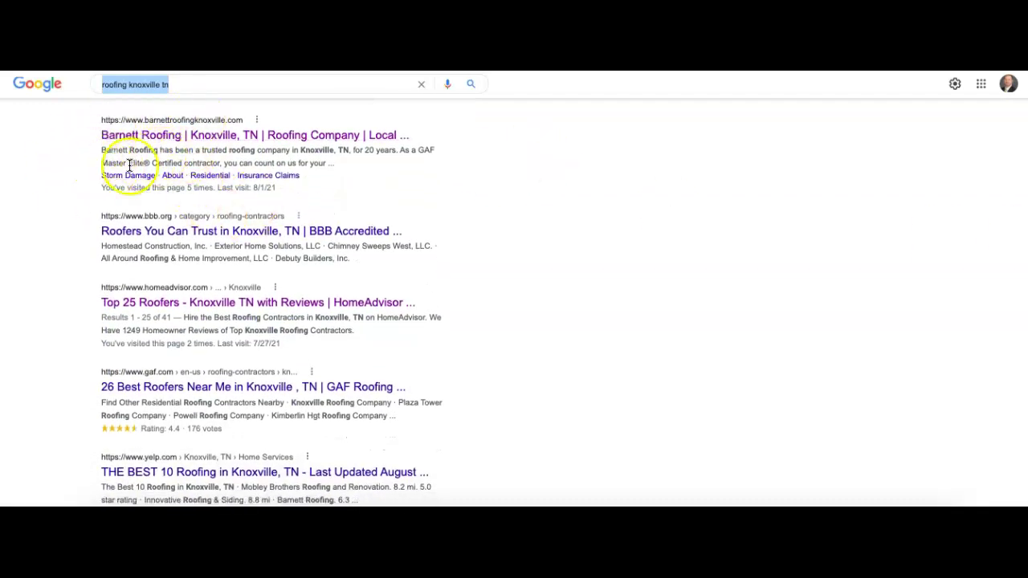
{"action": "left_click", "coordinate": [321, 61]}
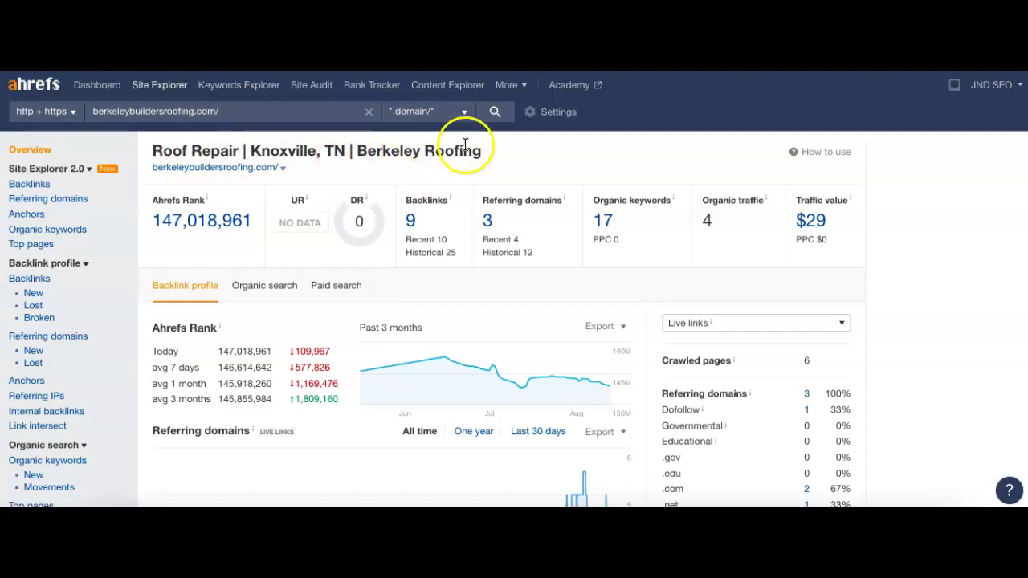
- Highlight Berkeley's Ahrefs metrics: referring domains, one dofollow domain, 17 keywords, traffic 4
{"action": "left_click_drag", "start_coordinate": [516, 276], "coordinate": [470, 245]}
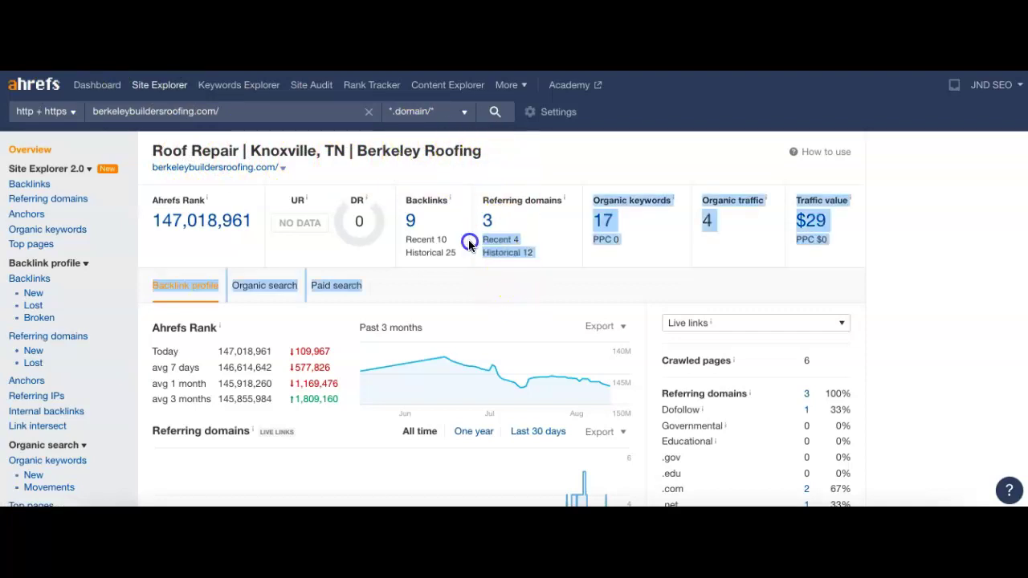
{"action": "left_click", "coordinate": [455, 173]}
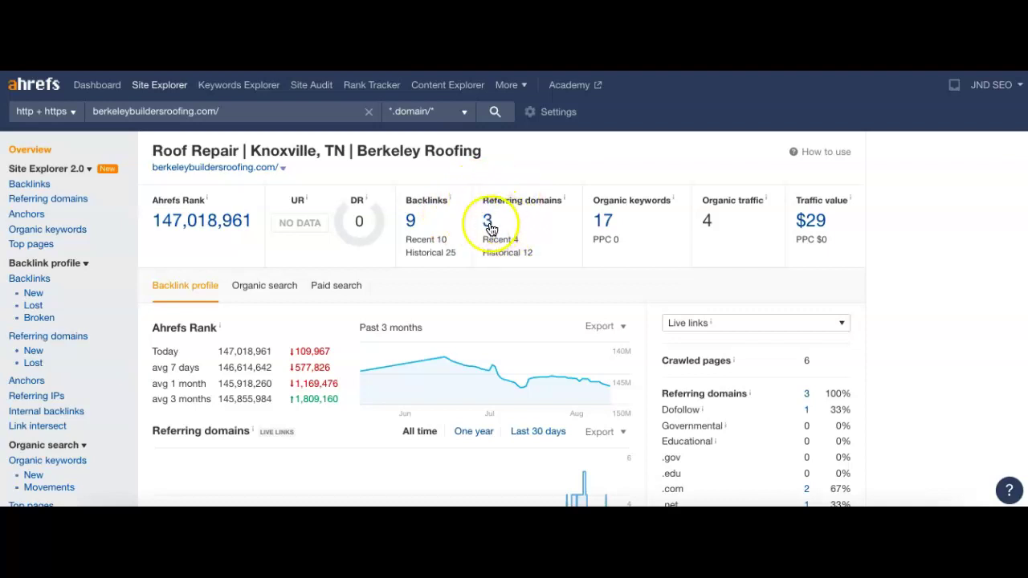
{"action": "left_click", "coordinate": [805, 411]}
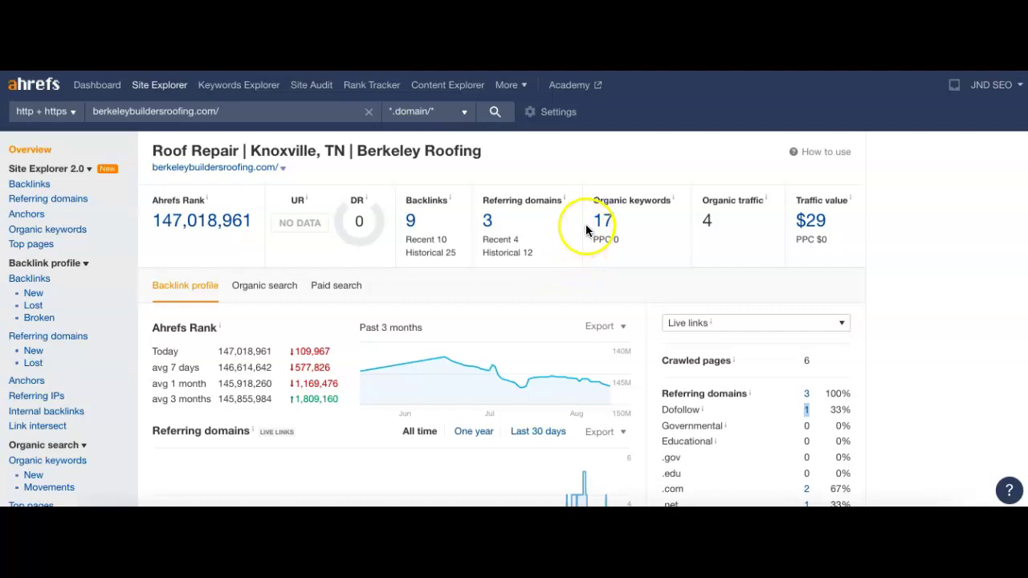
{"action": "left_click_drag", "start_coordinate": [589, 222], "coordinate": [630, 224]}
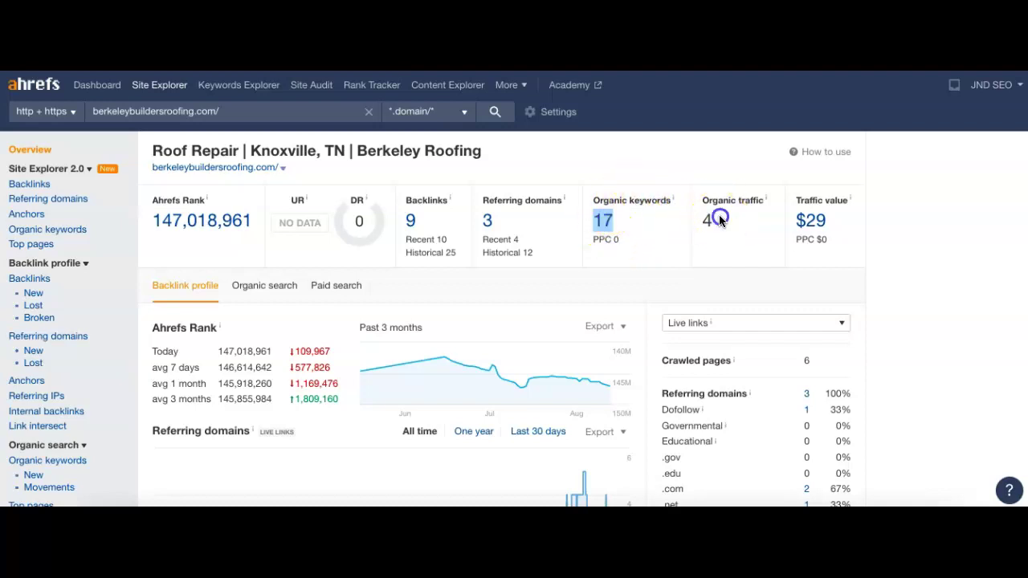
{"action": "left_click_drag", "start_coordinate": [713, 218], "coordinate": [701, 218]}
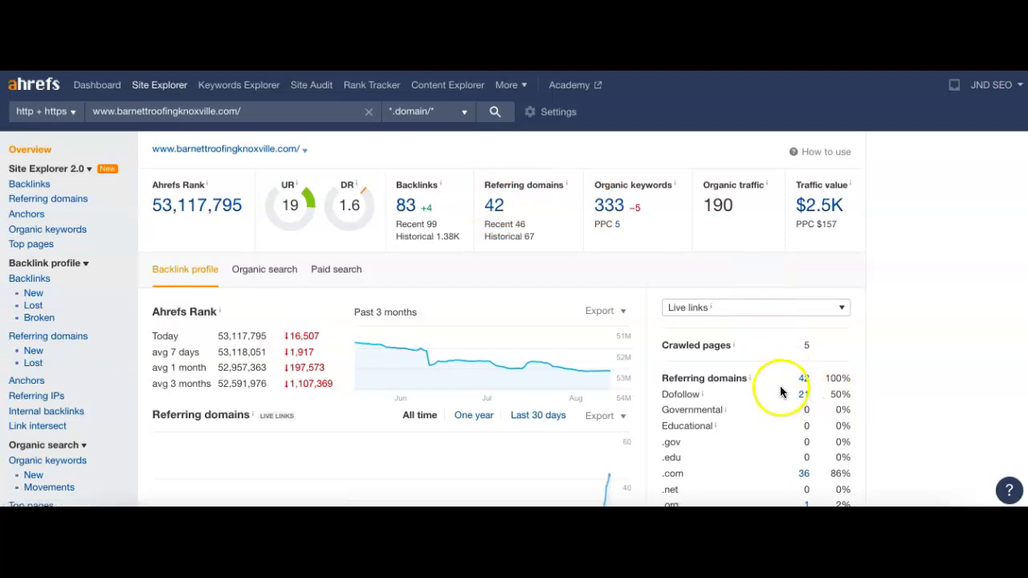
- Highlight Barnett's 21 dofollow domains, UR 19, 333 keywords and traffic 190, then list its 42 referring domains
{"action": "left_click", "coordinate": [803, 395]}
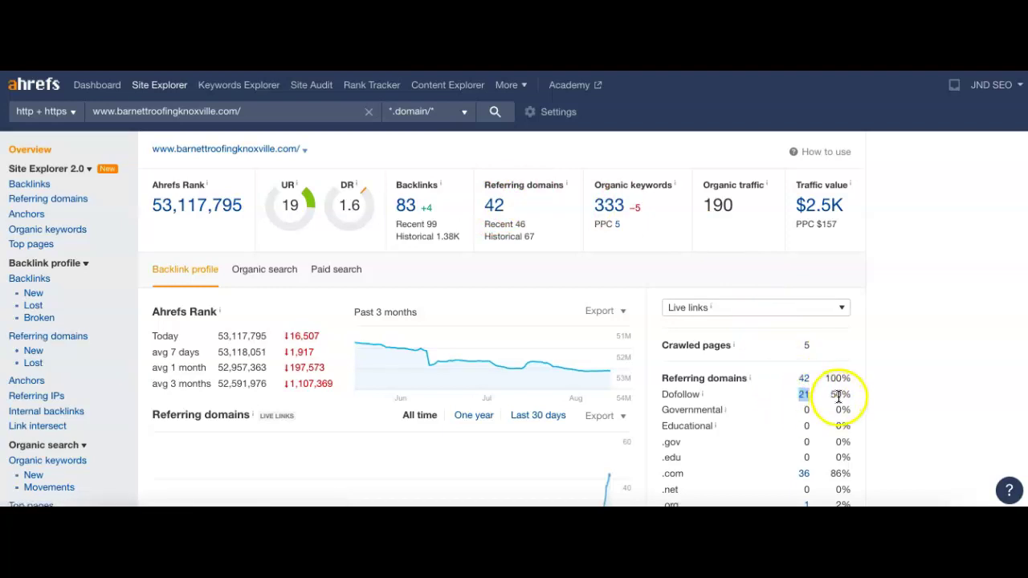
{"action": "double_click", "coordinate": [804, 394]}
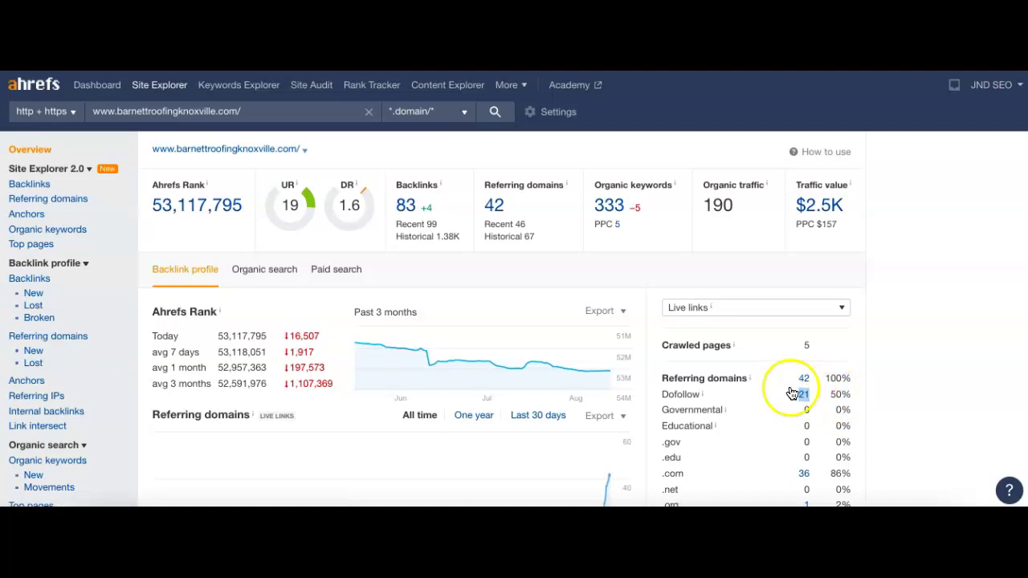
{"action": "double_click", "coordinate": [271, 203]}
{"action": "left_click", "coordinate": [272, 204]}
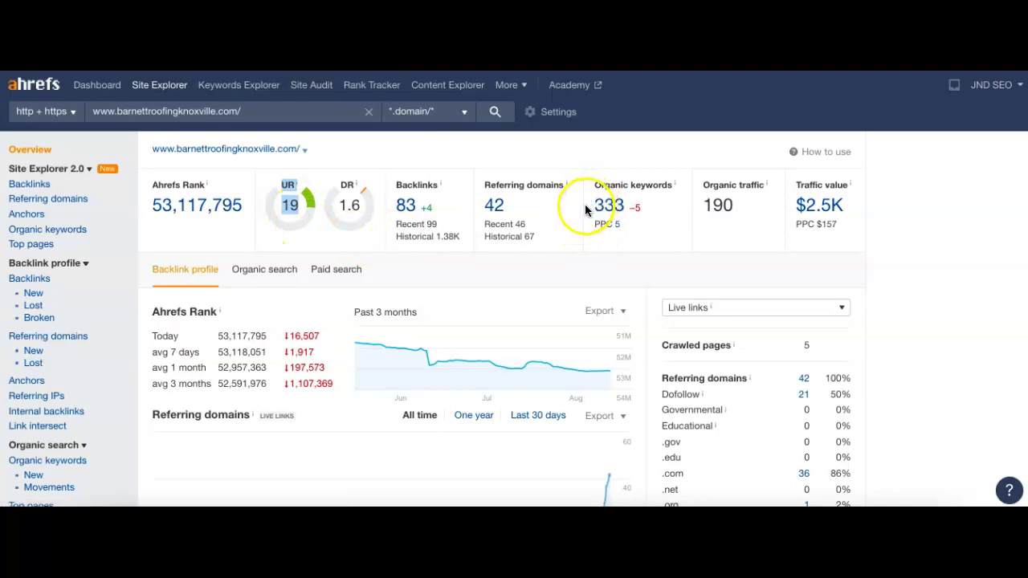
{"action": "left_click_drag", "start_coordinate": [595, 206], "coordinate": [633, 222]}
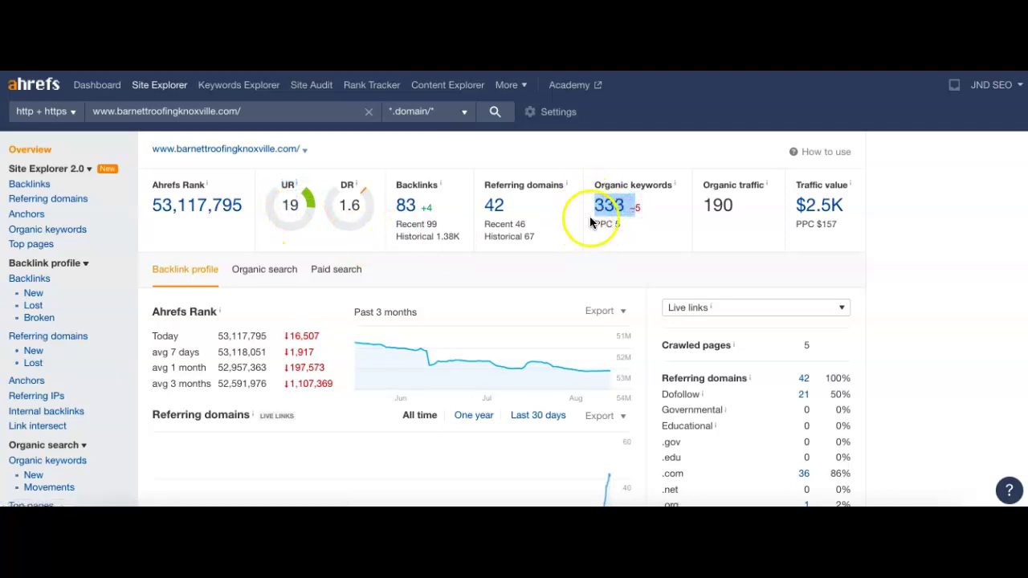
{"action": "left_click_drag", "start_coordinate": [737, 212], "coordinate": [706, 207]}
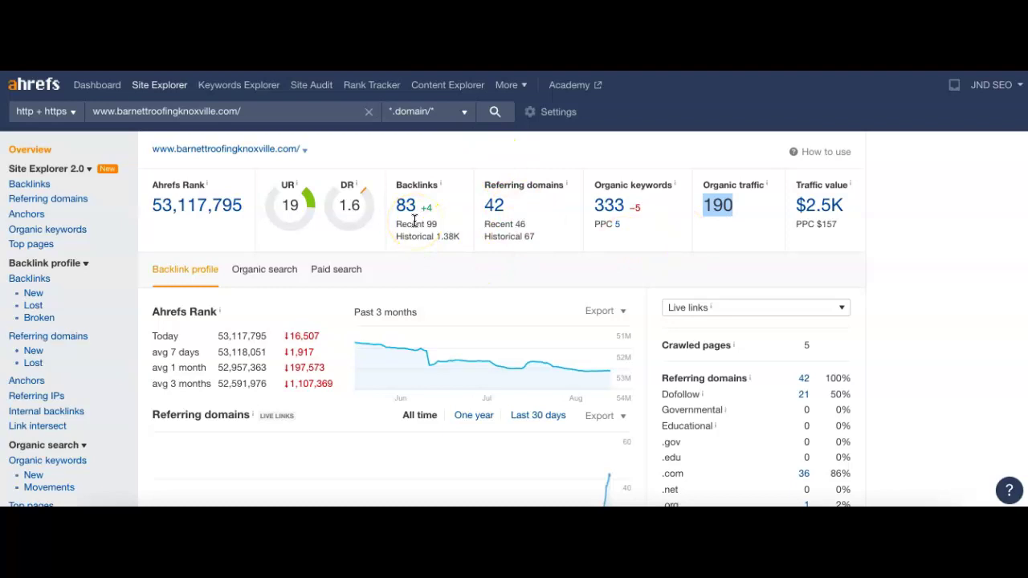
{"action": "left_click", "coordinate": [494, 206]}
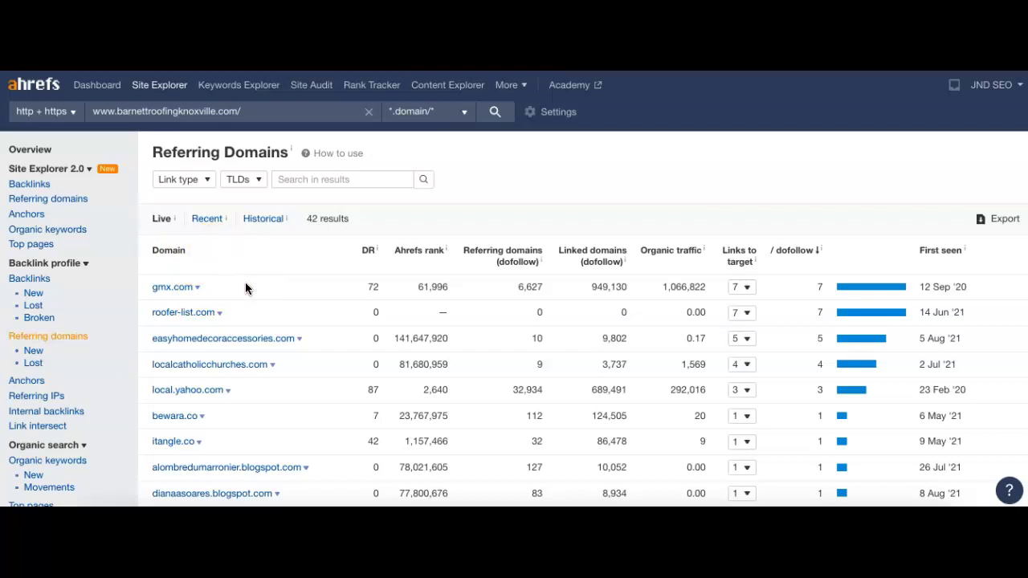
- Go back from the referring domains list to Barnett's Site Explorer overview
{"action": "left_click", "coordinate": [42, 153]}
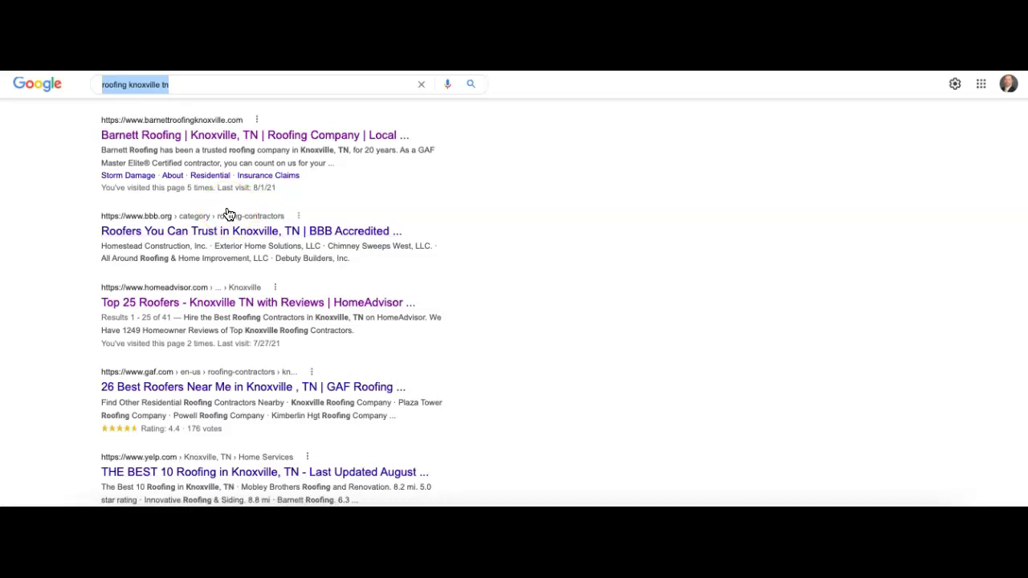
{"action": "left_click_drag", "start_coordinate": [115, 83], "coordinate": [86, 219]}
{"action": "scroll", "coordinate": [257, 241], "scroll_direction": "up", "scroll_amount": 10}
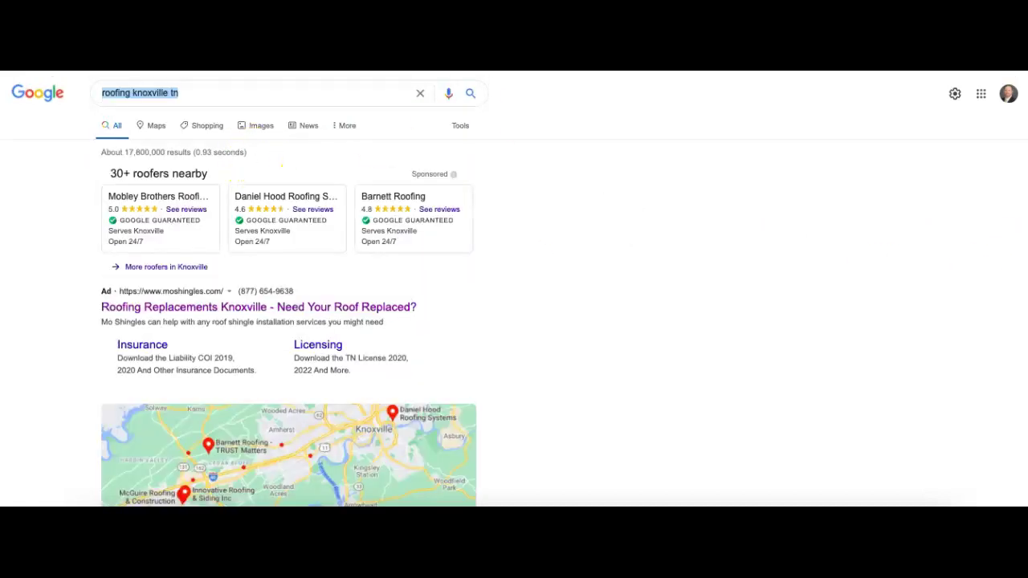
{"action": "scroll", "coordinate": [289, 321], "scroll_direction": "down", "scroll_amount": 2}
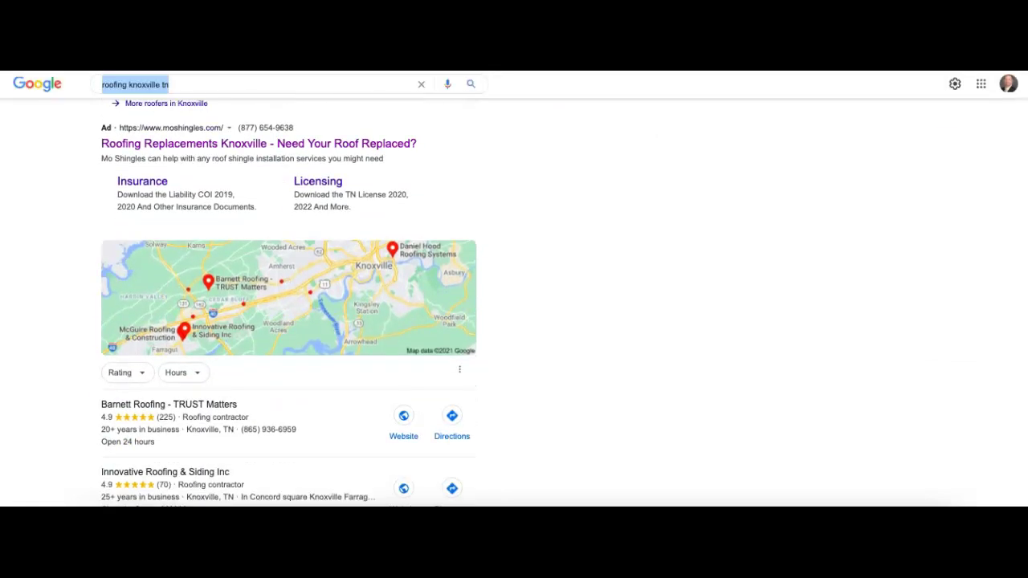
{"action": "scroll", "coordinate": [289, 321], "scroll_direction": "down", "scroll_amount": 2}
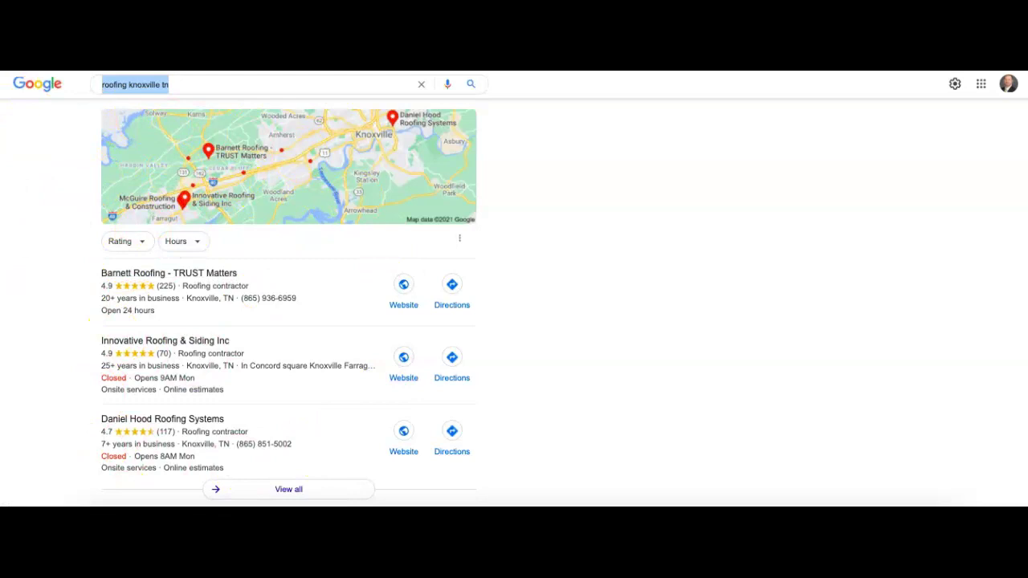
{"action": "left_click", "coordinate": [713, 266]}
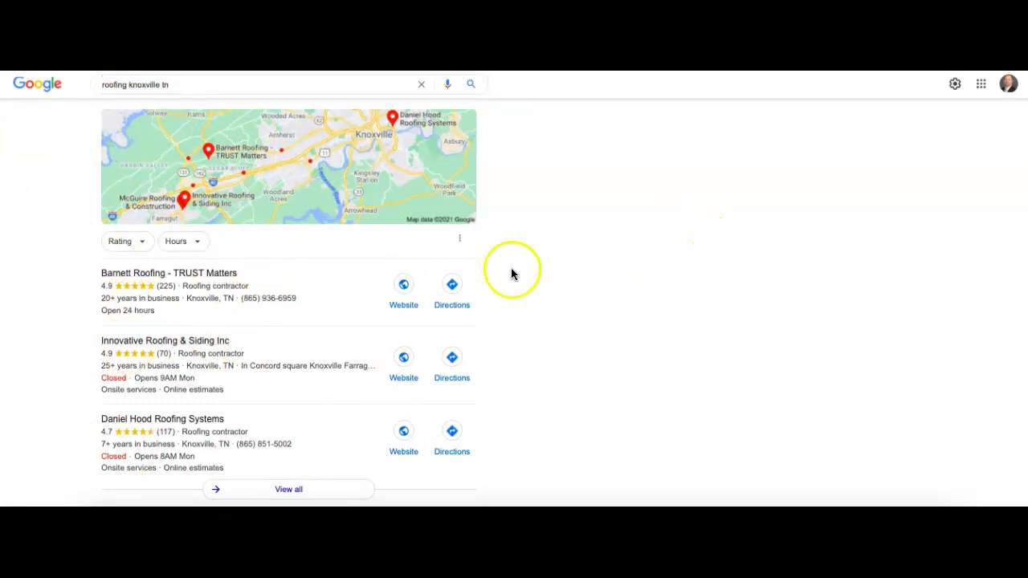
{"action": "scroll", "coordinate": [289, 289], "scroll_direction": "up", "scroll_amount": 4}
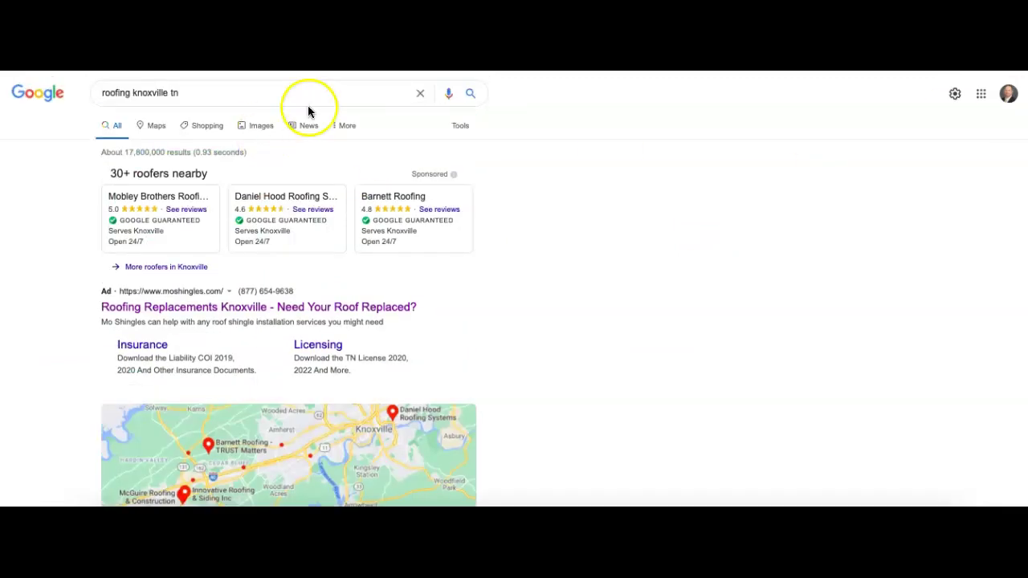